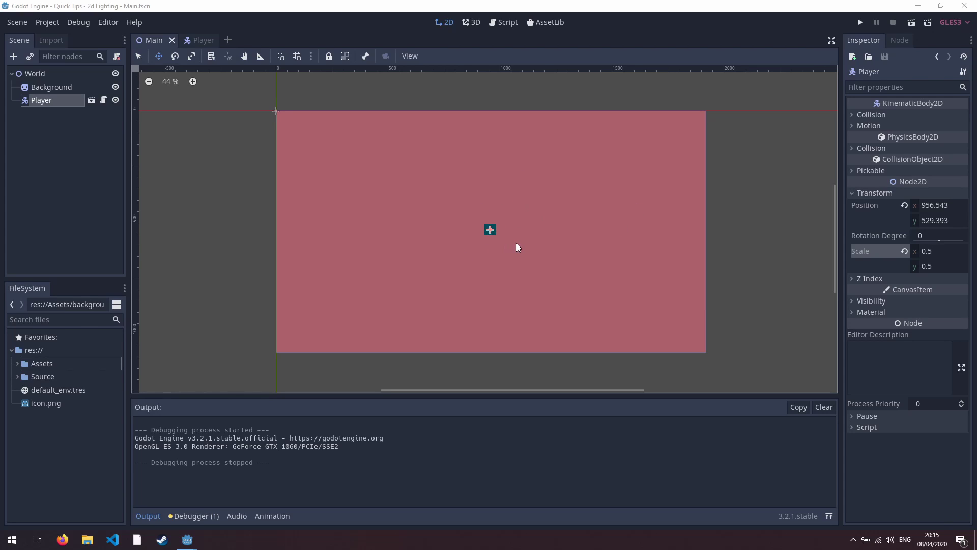
Test-run the game briefly, then open the Player scene for editing
click(860, 24)
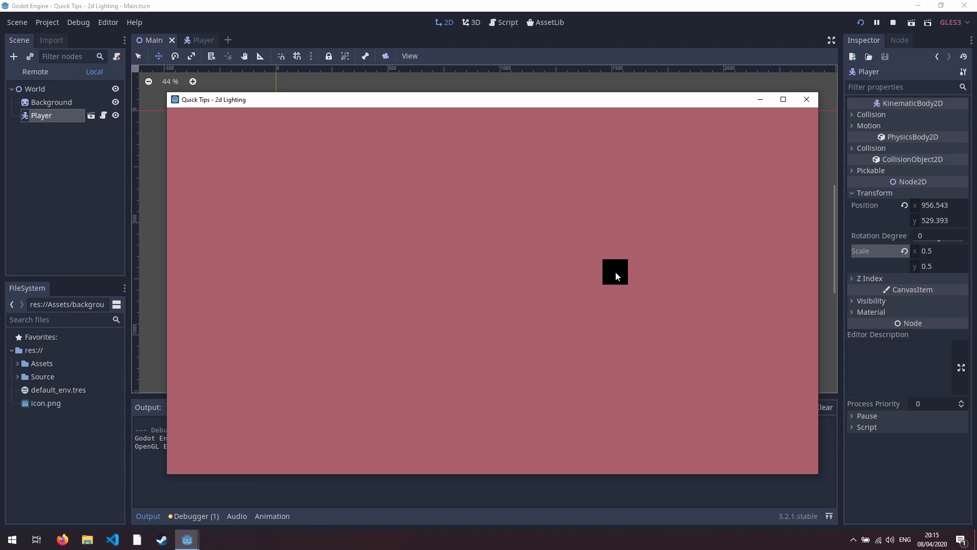
click(813, 100)
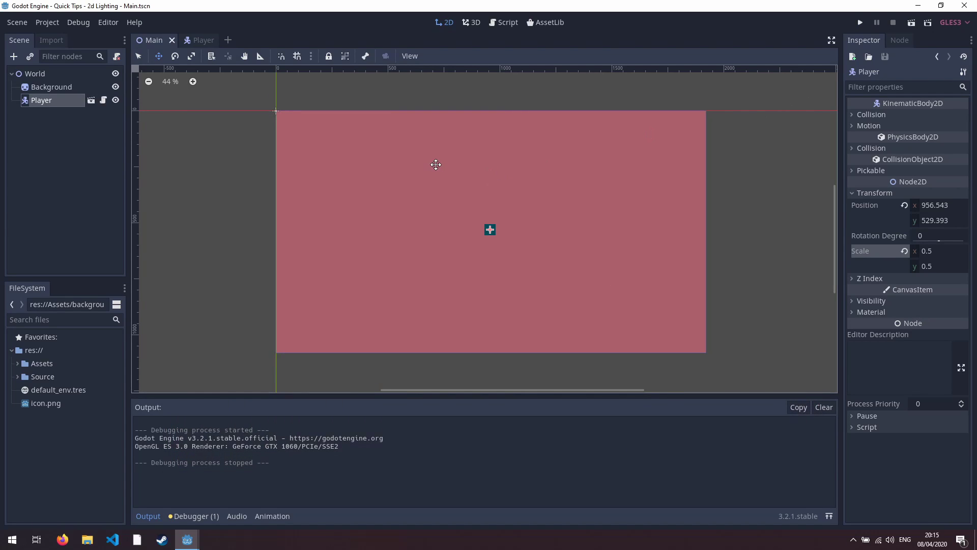
click(91, 100)
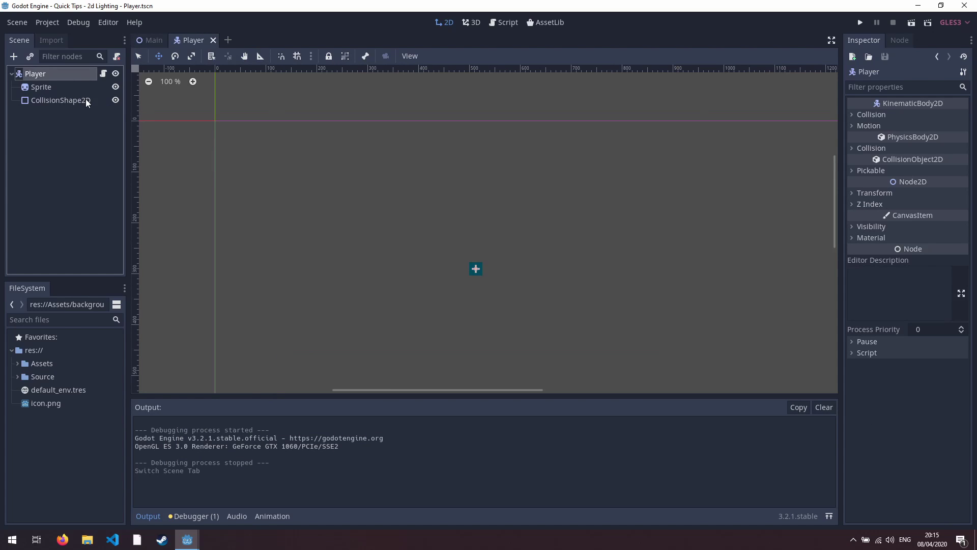
Add a Light2D node as a child of the Player node
right_click(60, 75)
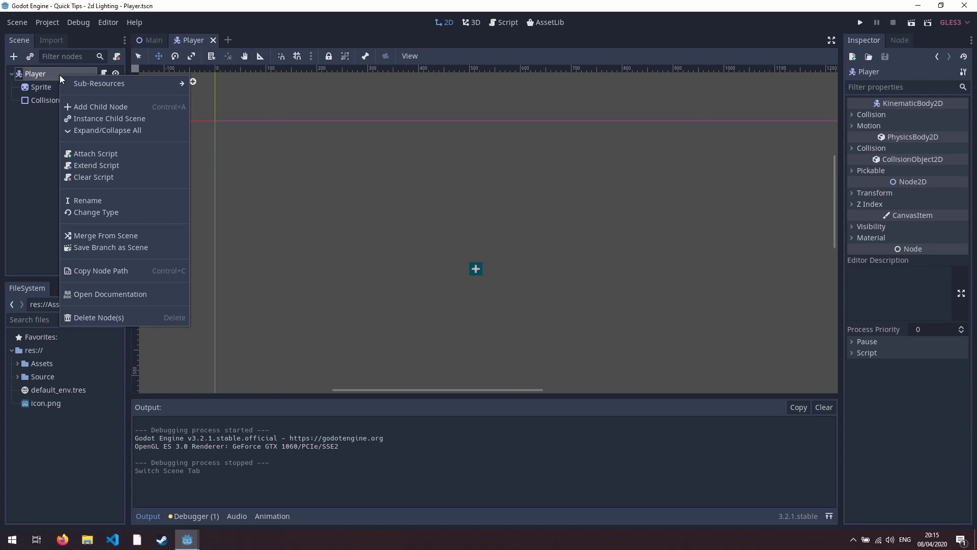
click(95, 106)
text(lIGHT2)
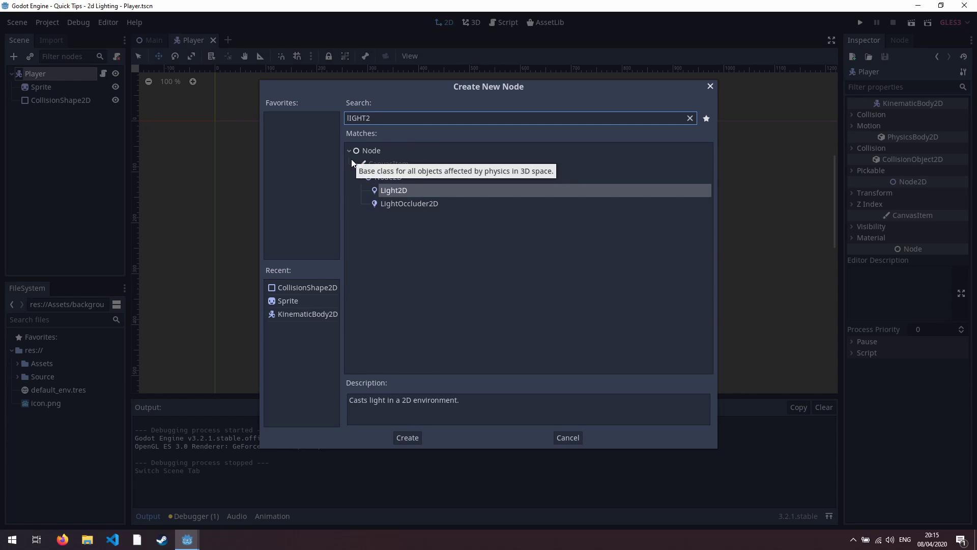
key(Return)
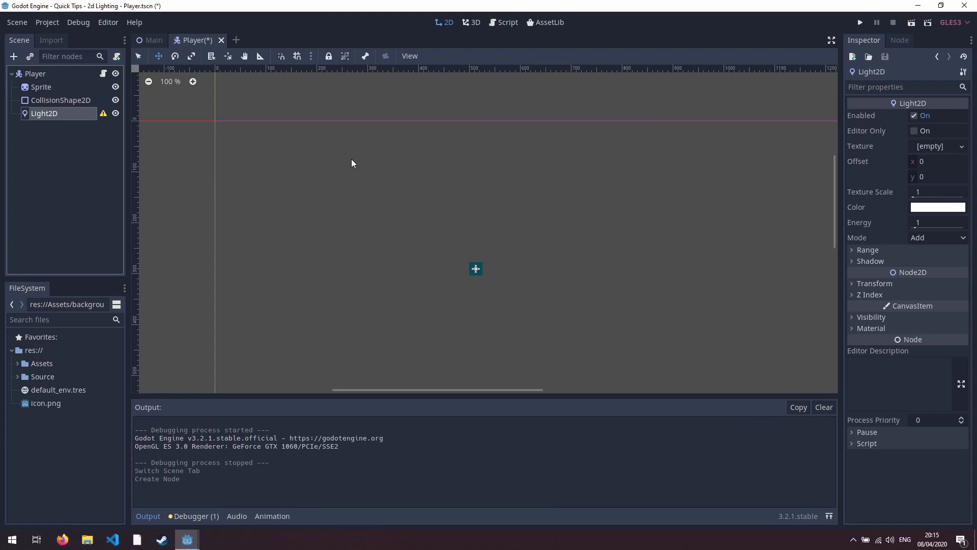
mouse_move(104, 118)
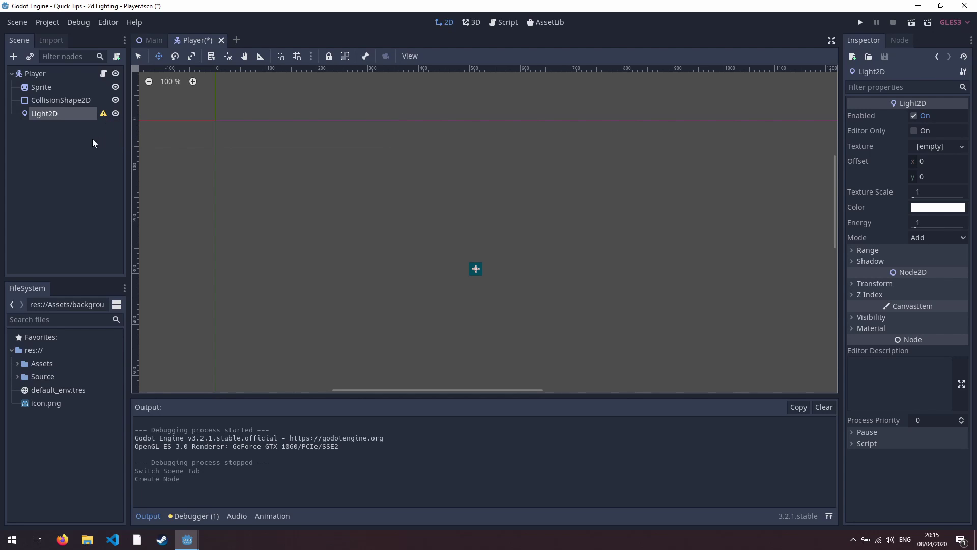
Drag light.png from the Assets folder onto the Light2D's Texture property
click(17, 363)
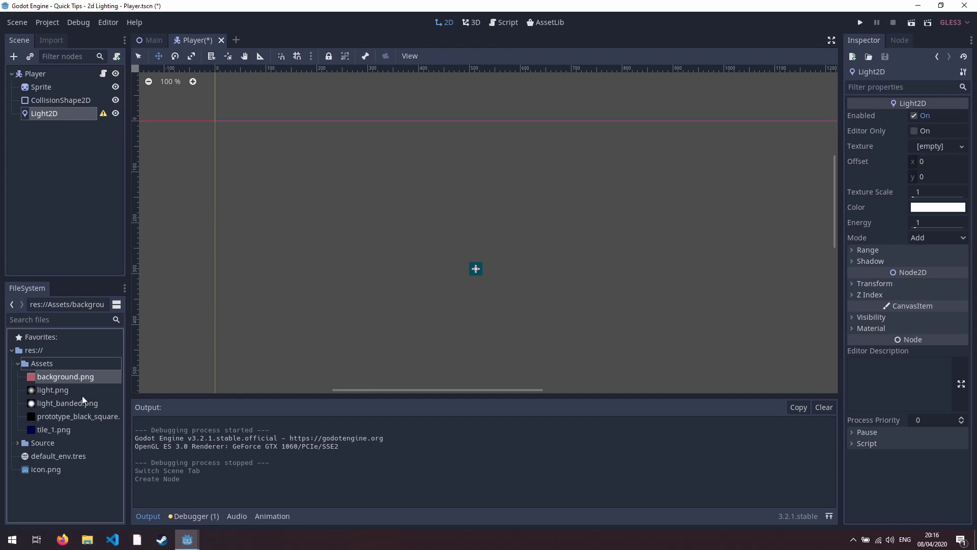
click(47, 391)
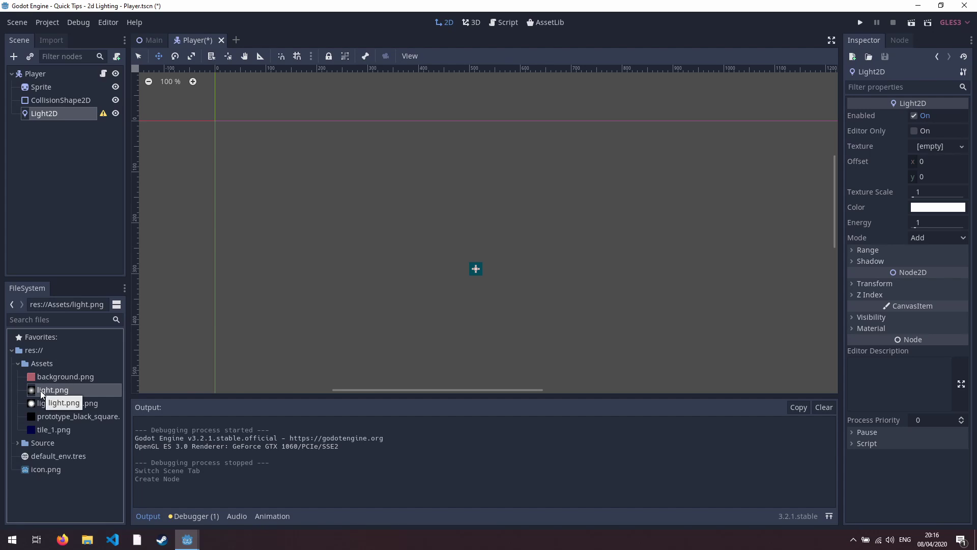
drag(41, 395, 679, 236)
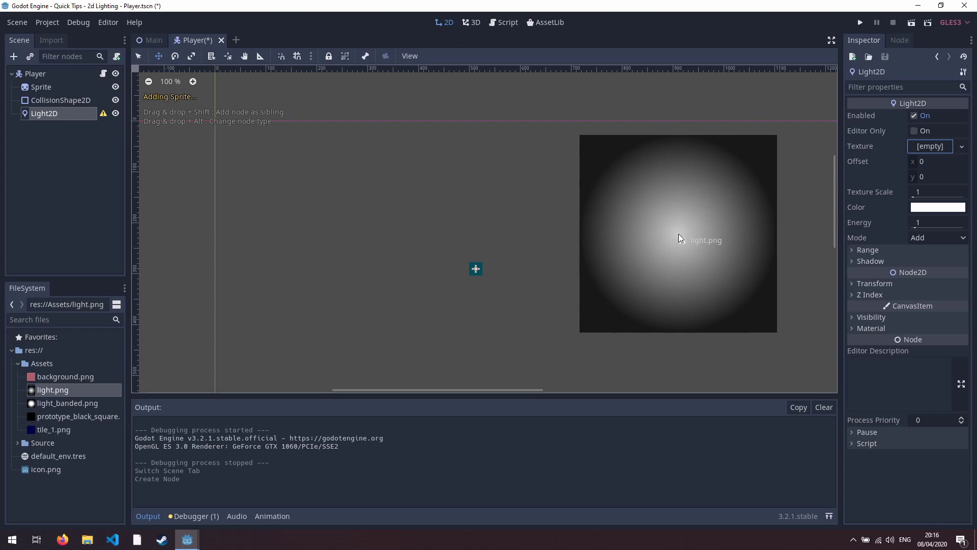
drag(679, 235, 920, 149)
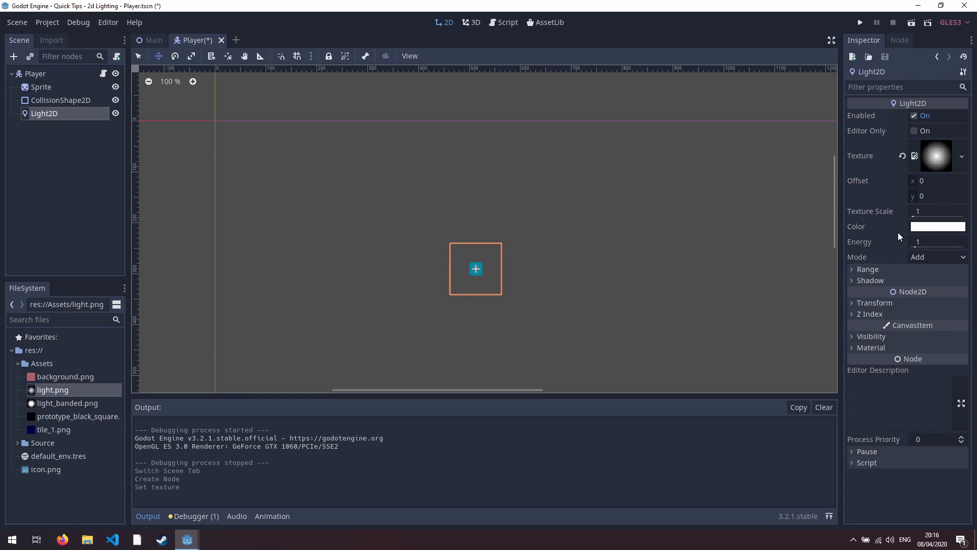
Set the Light2D's Texture Scale to 10, check Shadow Enabled, and save the Player scene
click(929, 212)
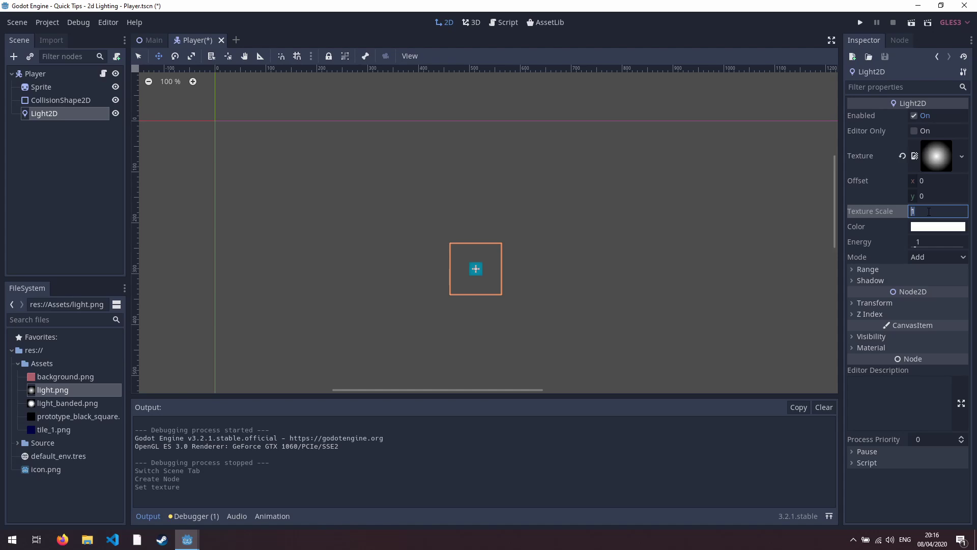
text(10)
key(Return)
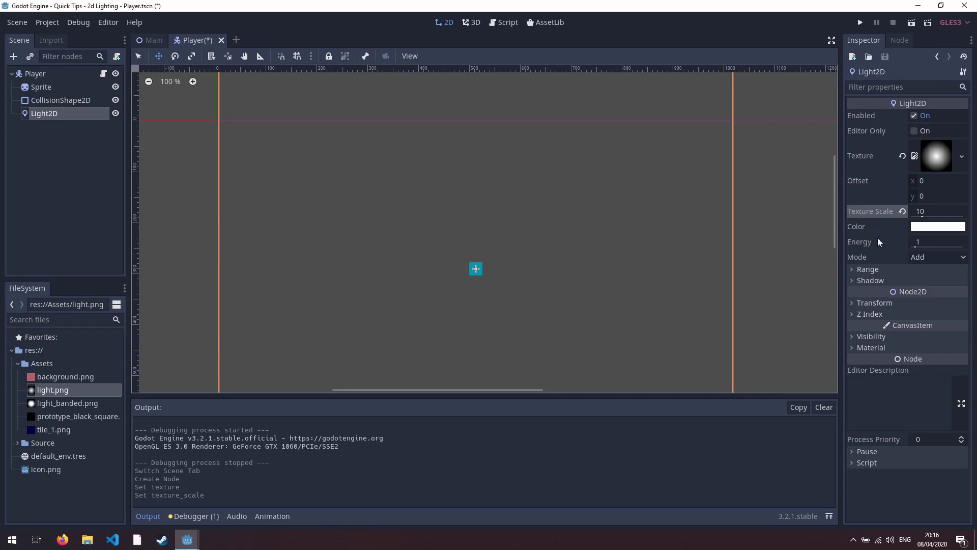
click(854, 282)
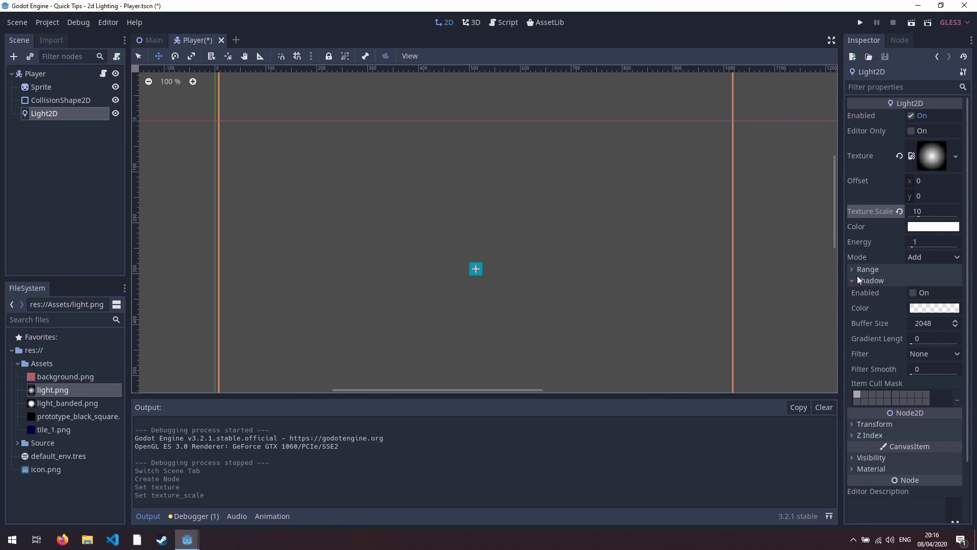
click(913, 293)
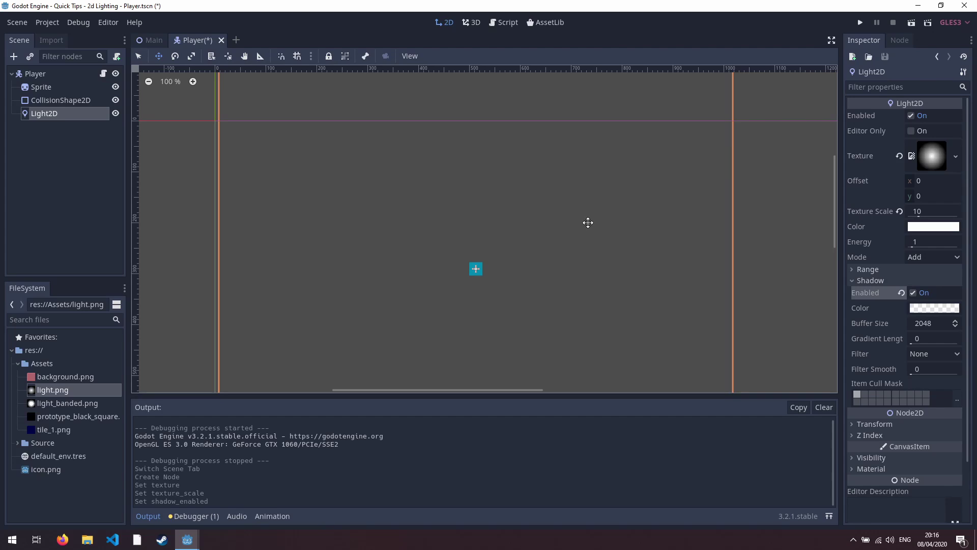
key(ctrl+s)
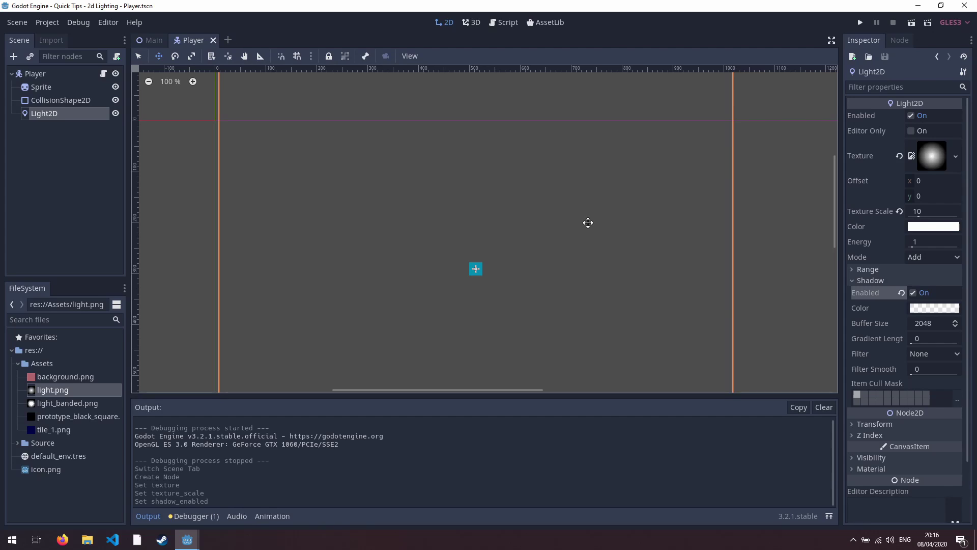
From the Main scene, run the game to see the player's light, then close it
click(154, 41)
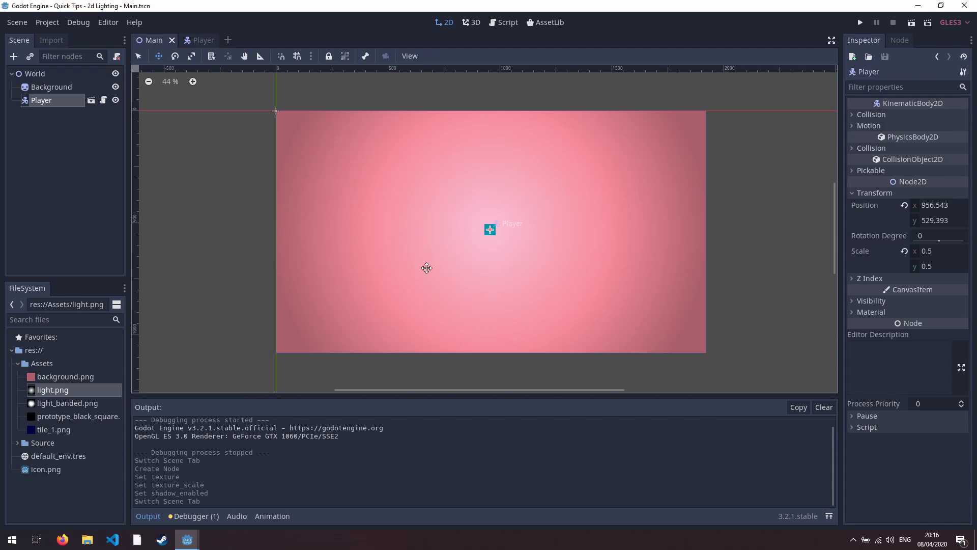
click(860, 22)
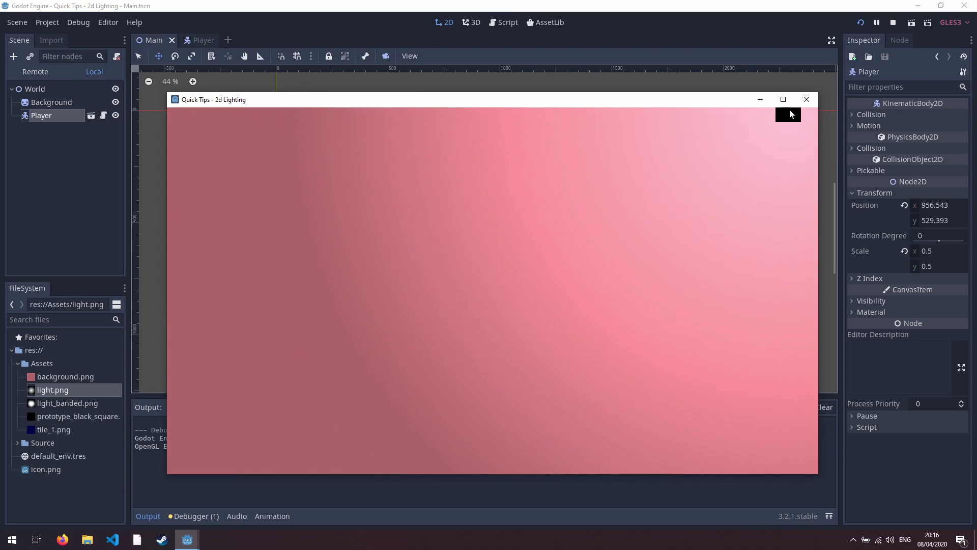
click(807, 99)
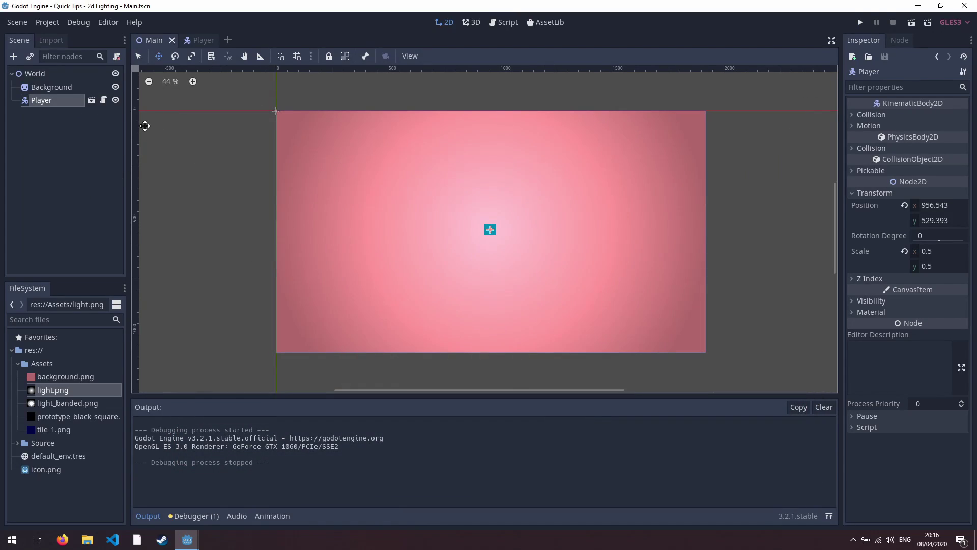
Add a TileMap node as a child of World
click(44, 74)
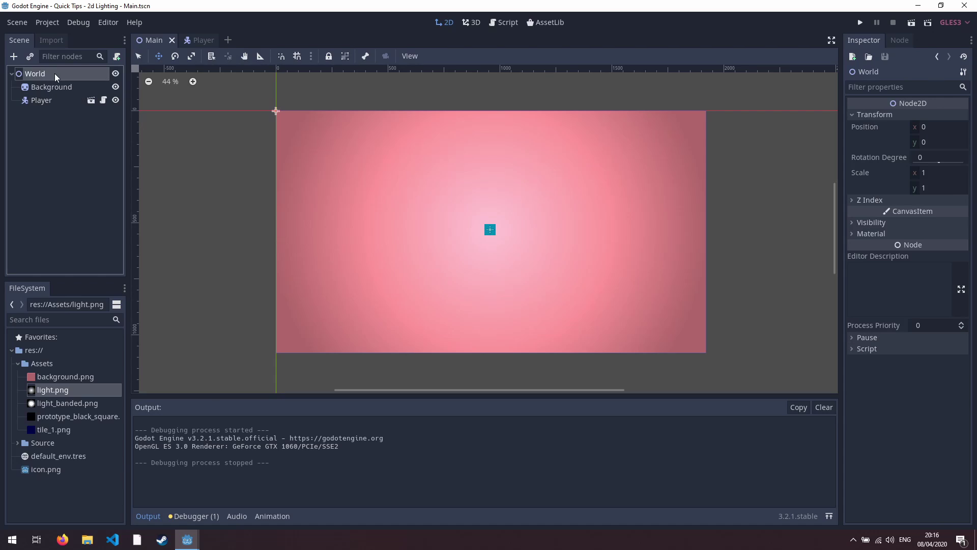
right_click(53, 74)
click(100, 82)
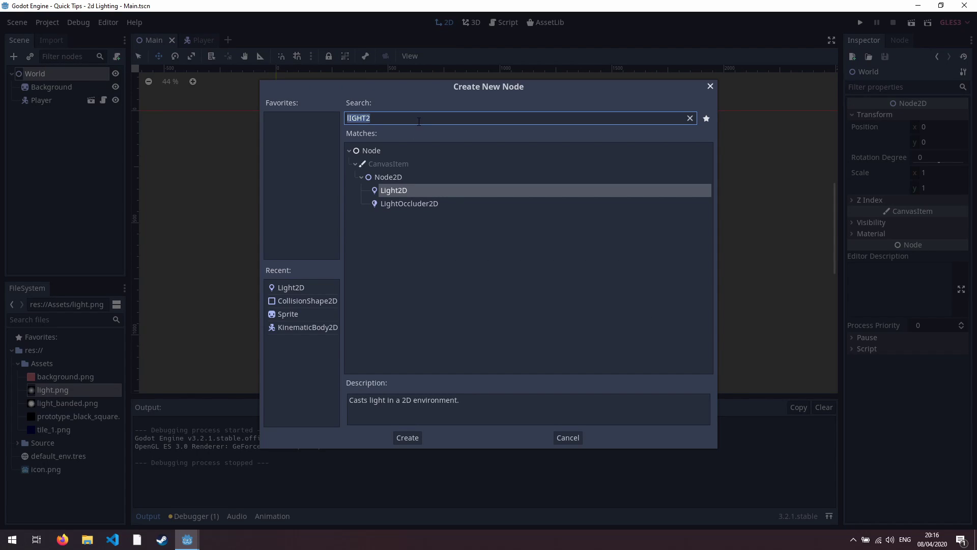
text(Tile)
key(Return)
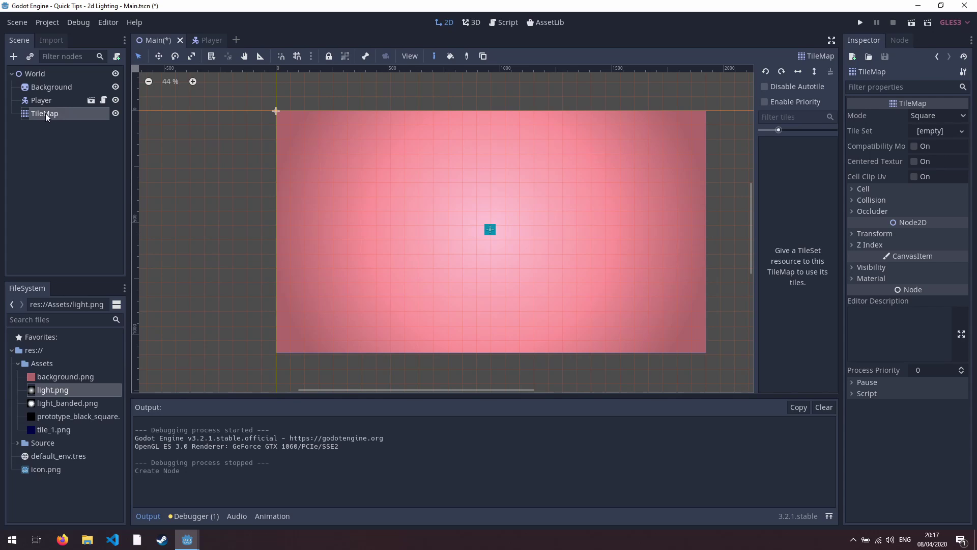
Assign the TileMap a new TileSet and open it for editing
click(959, 133)
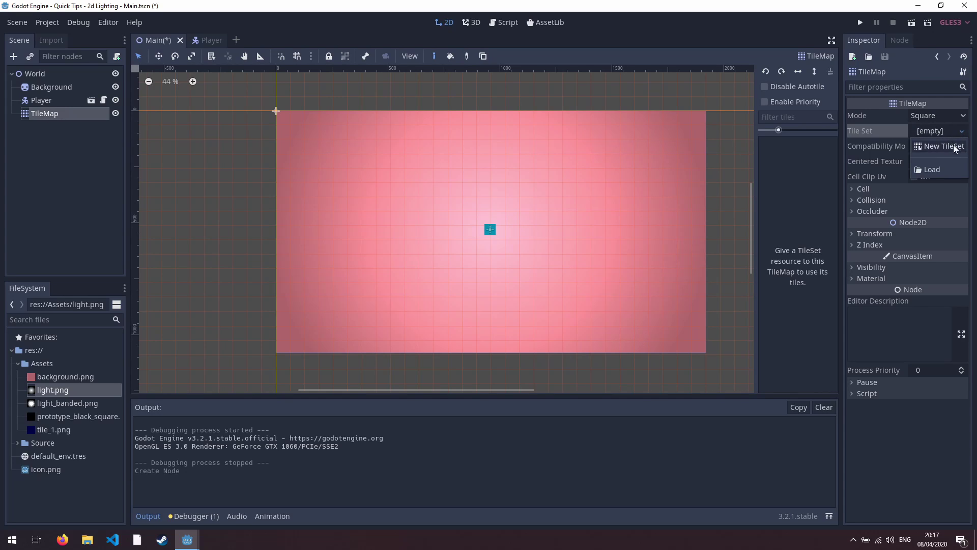
click(944, 148)
click(935, 132)
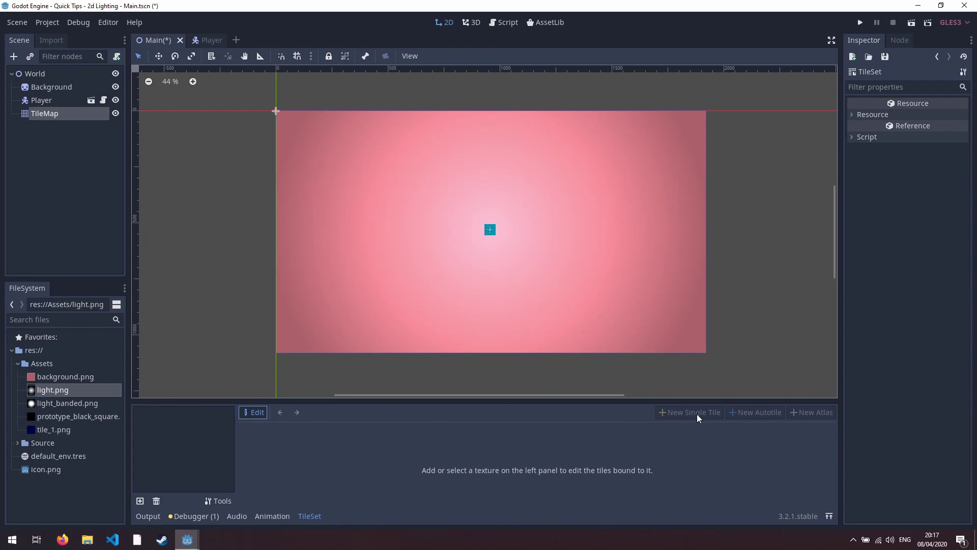
Load tile_1.png from Assets into the TileSet and start a new single tile
click(140, 501)
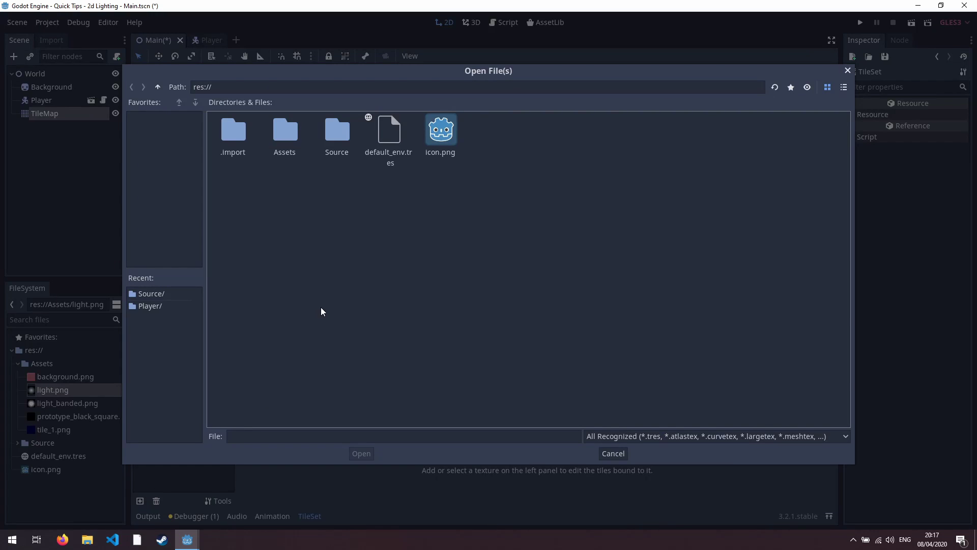
double_click(290, 140)
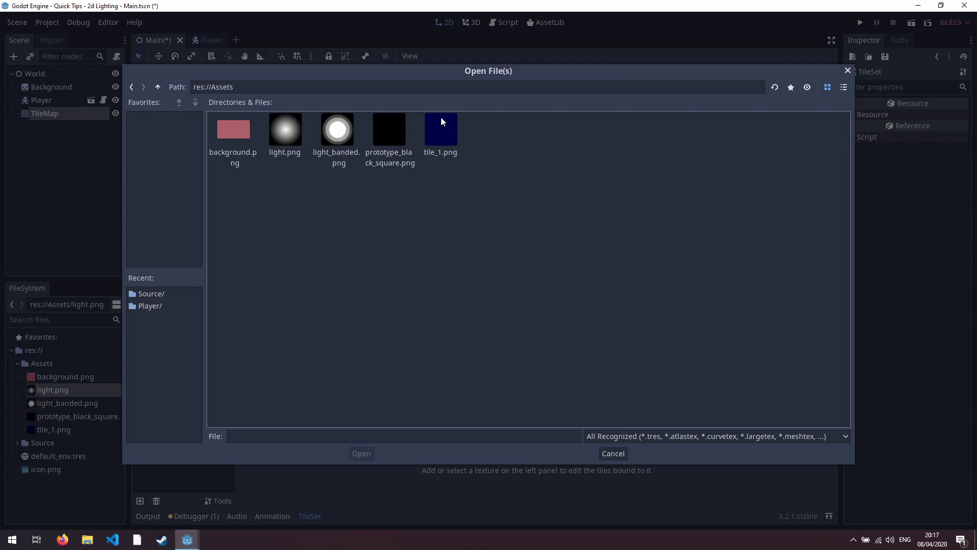
double_click(444, 140)
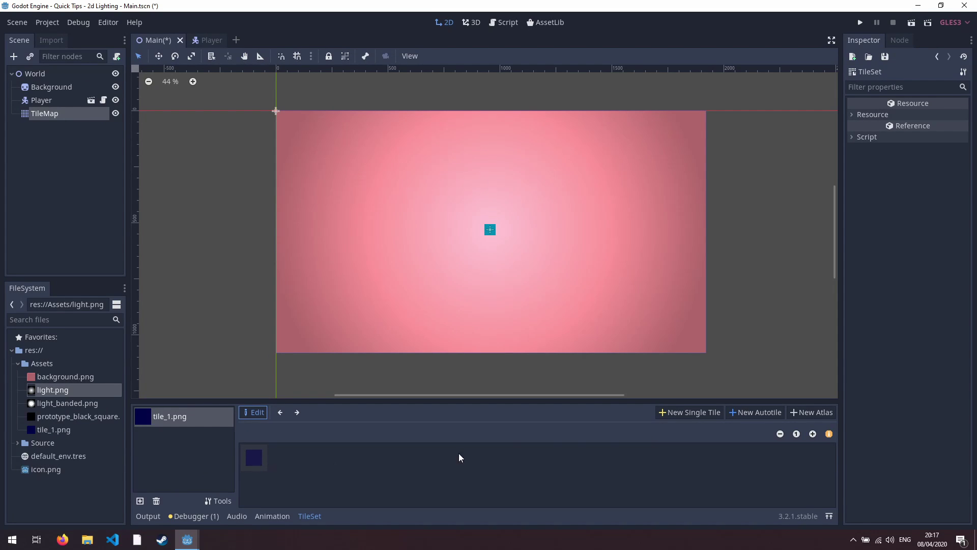
click(685, 413)
With snapping on and the preview zoomed in, define the whole tile_1.png square as a tile
click(829, 516)
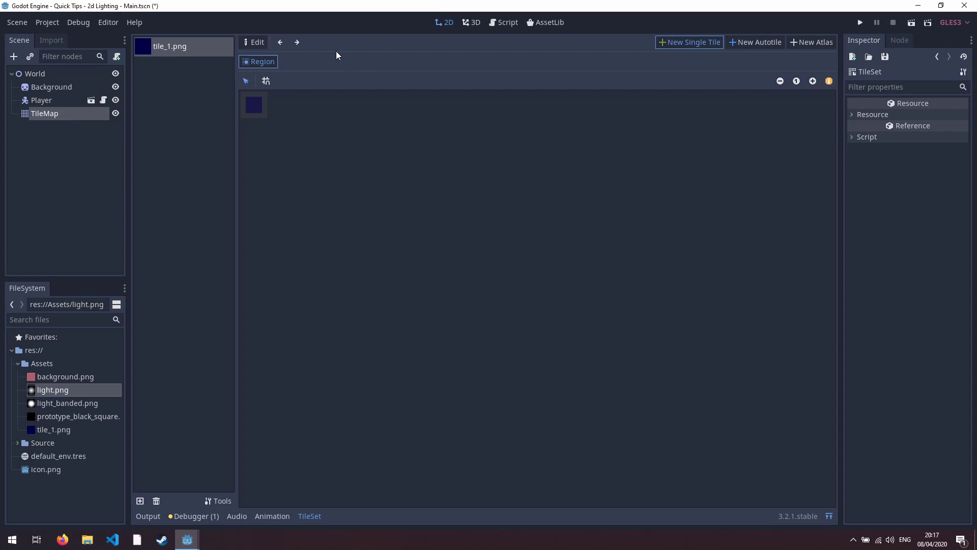
click(266, 81)
click(812, 82)
click(812, 82)
click(812, 82)
click(812, 82)
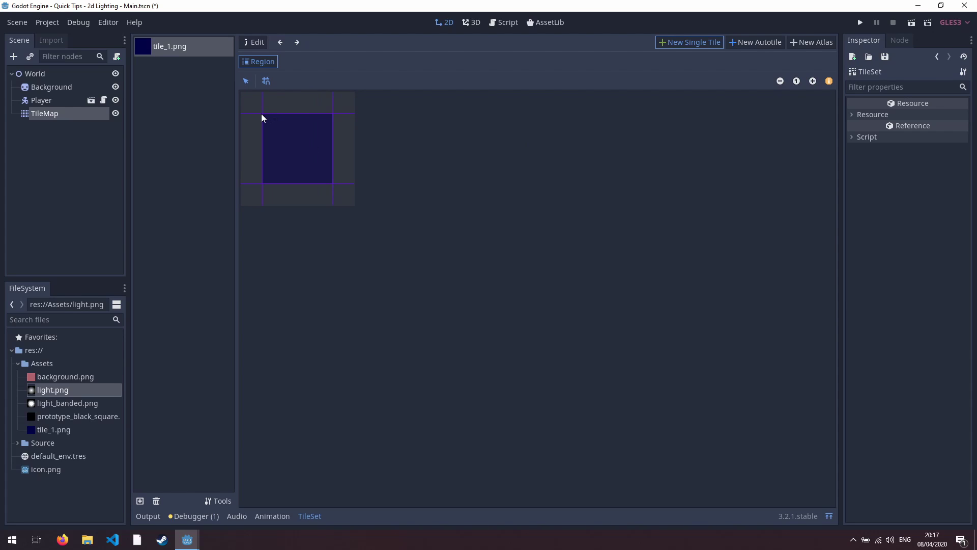
click(261, 115)
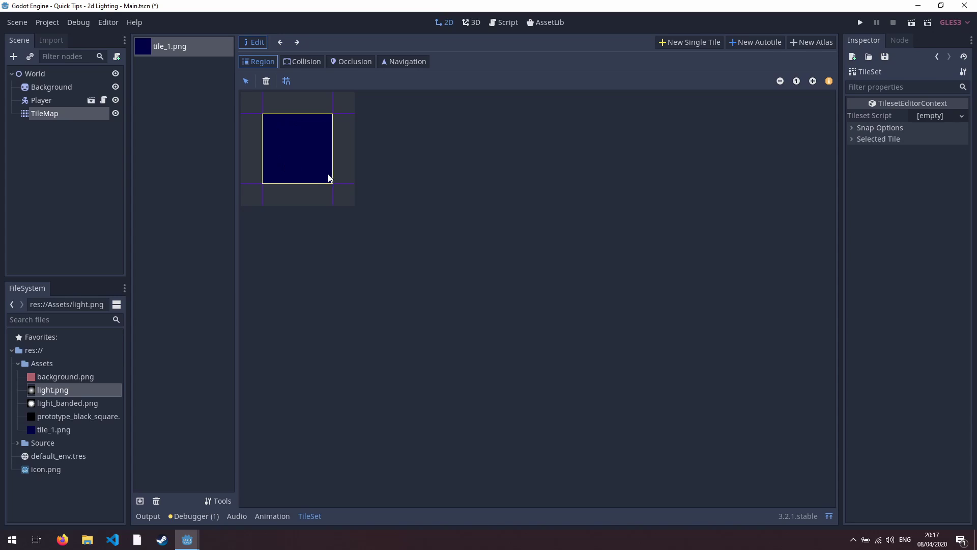
Draw a rectangular collision shape covering the entire tile, then move to occlusion editing
click(302, 63)
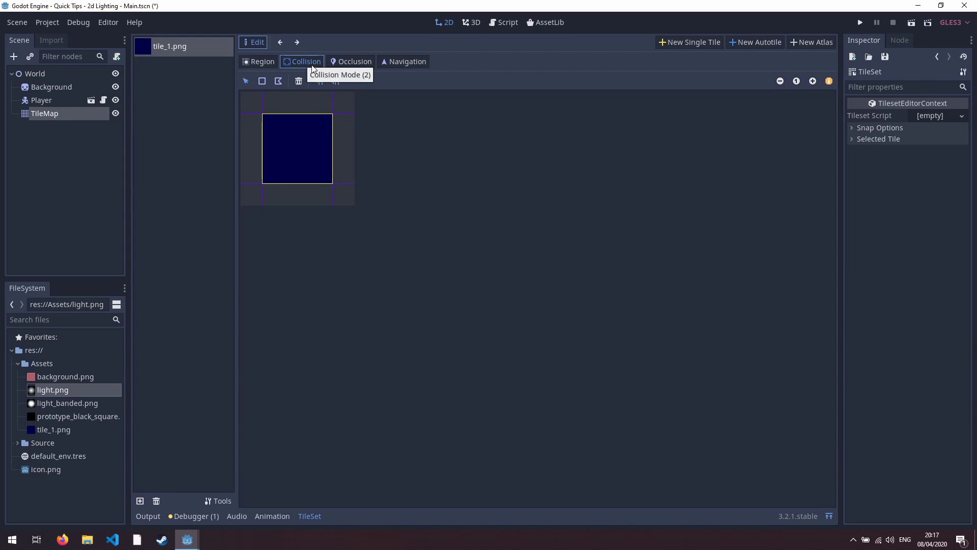
click(261, 81)
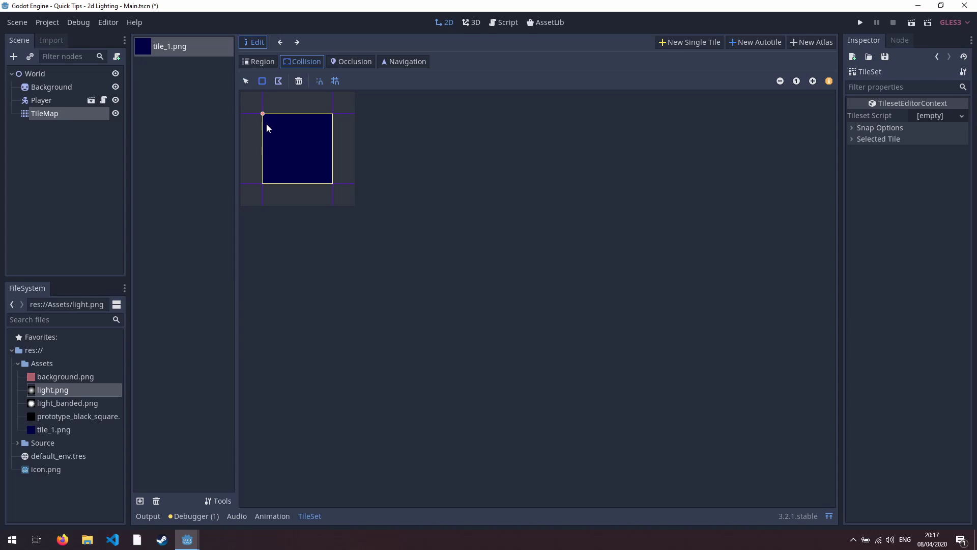
drag(273, 171, 312, 163)
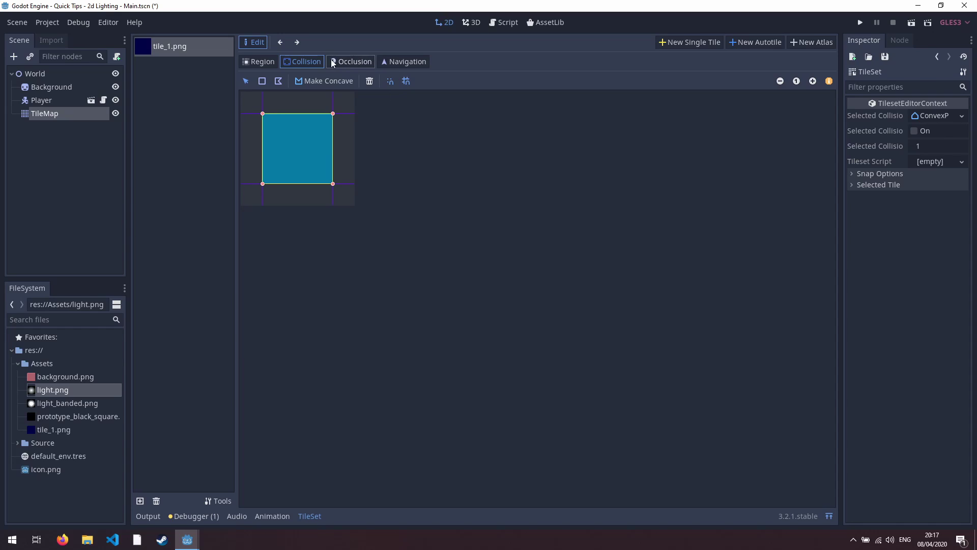
click(355, 63)
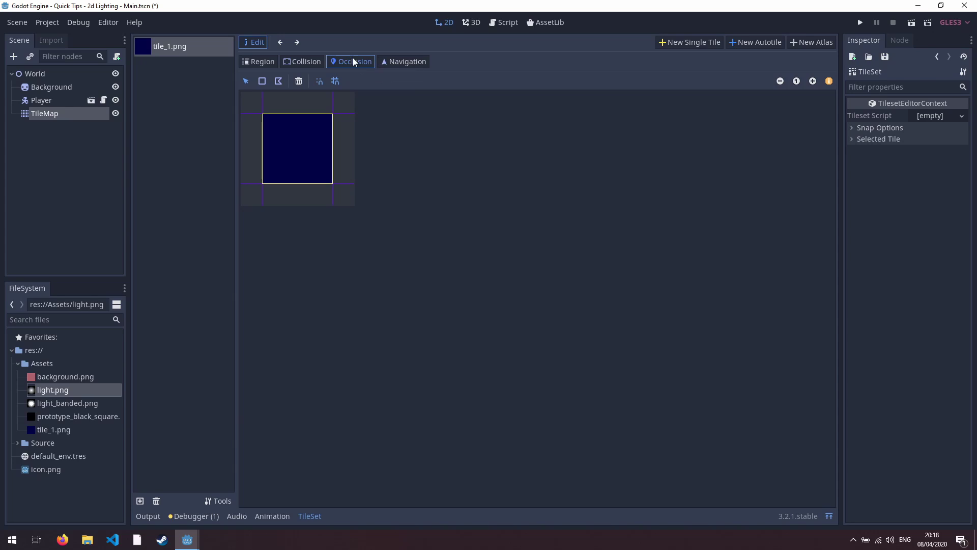
Draw a rectangular occluder spanning the whole tile_1.png square
click(262, 81)
click(264, 115)
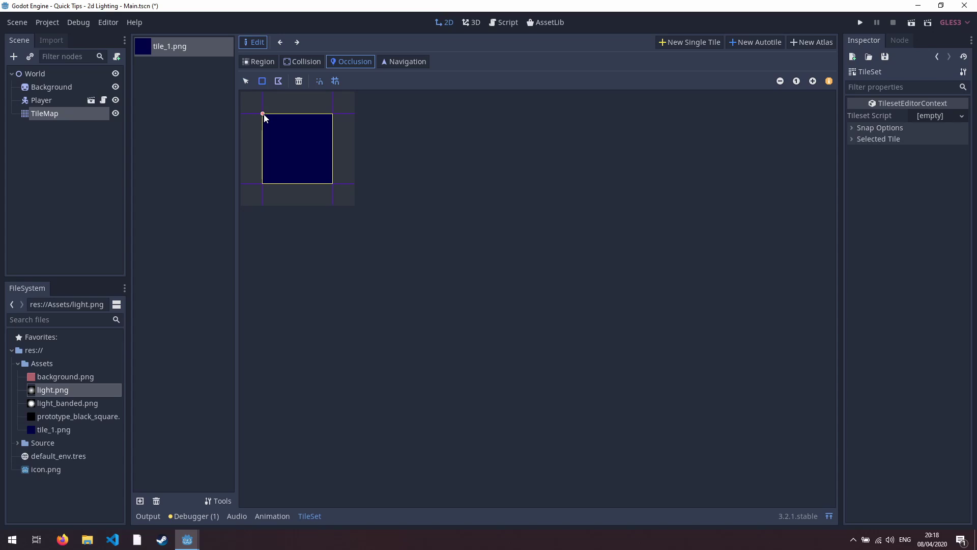
drag(288, 152, 332, 184)
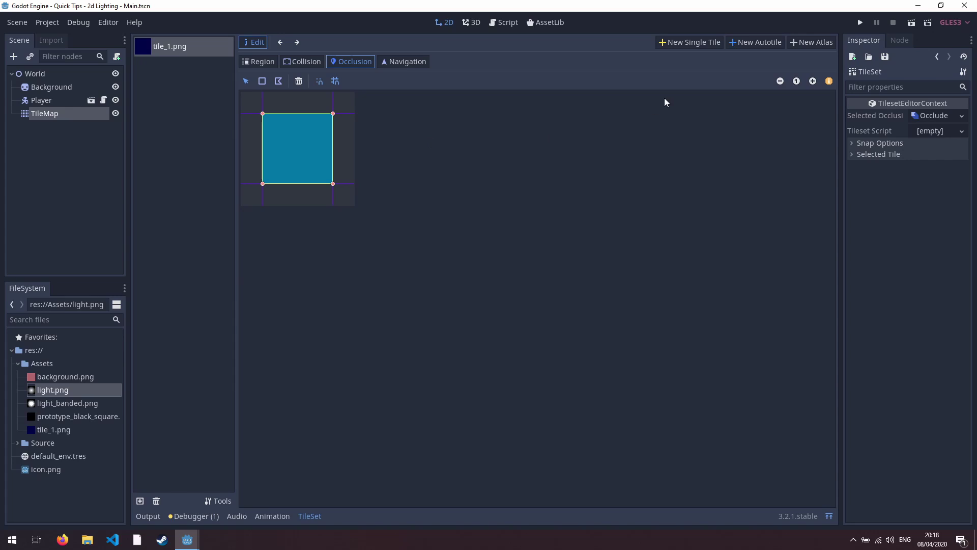
Close the TileSet editor and change the TileMap's cell size from 64 × 64 to 32 × 32
click(829, 516)
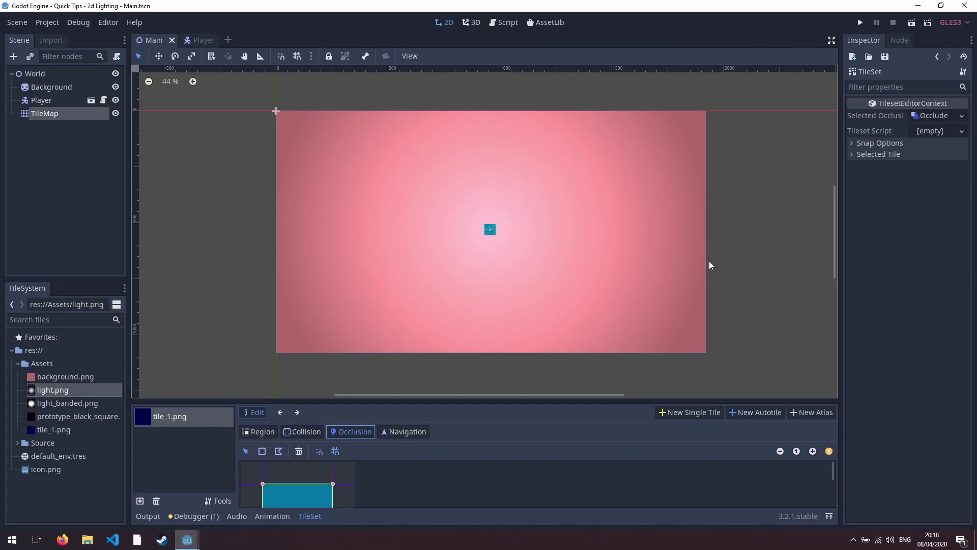
click(53, 113)
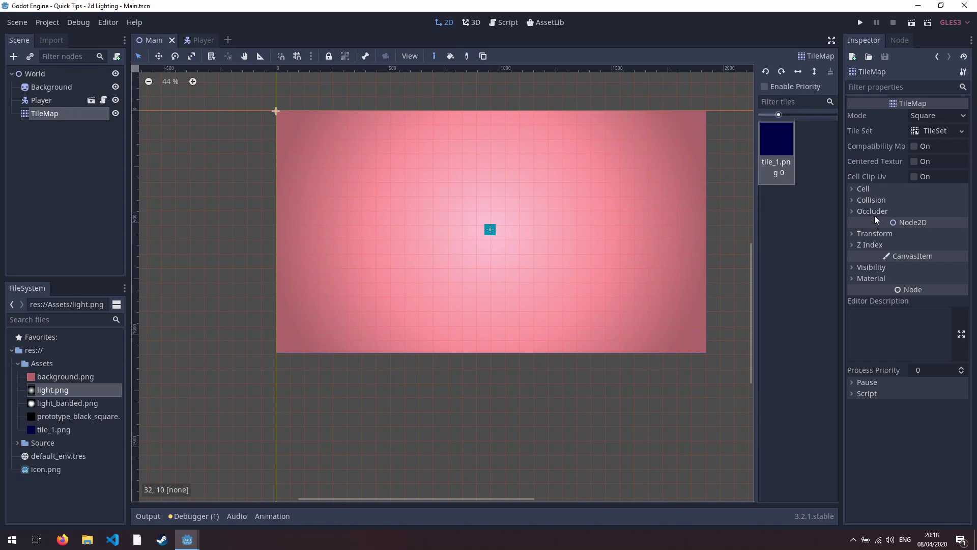
click(855, 189)
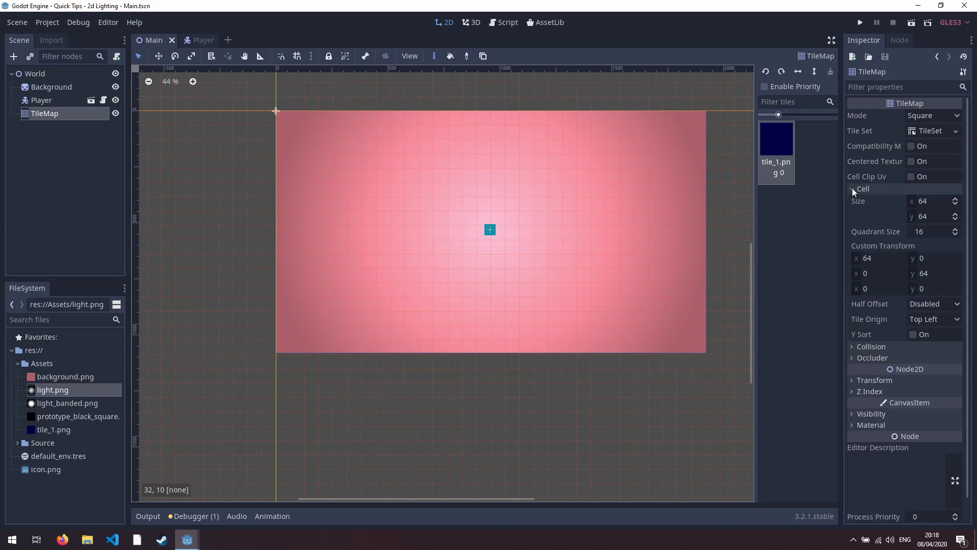
click(931, 201)
text(32)
click(931, 215)
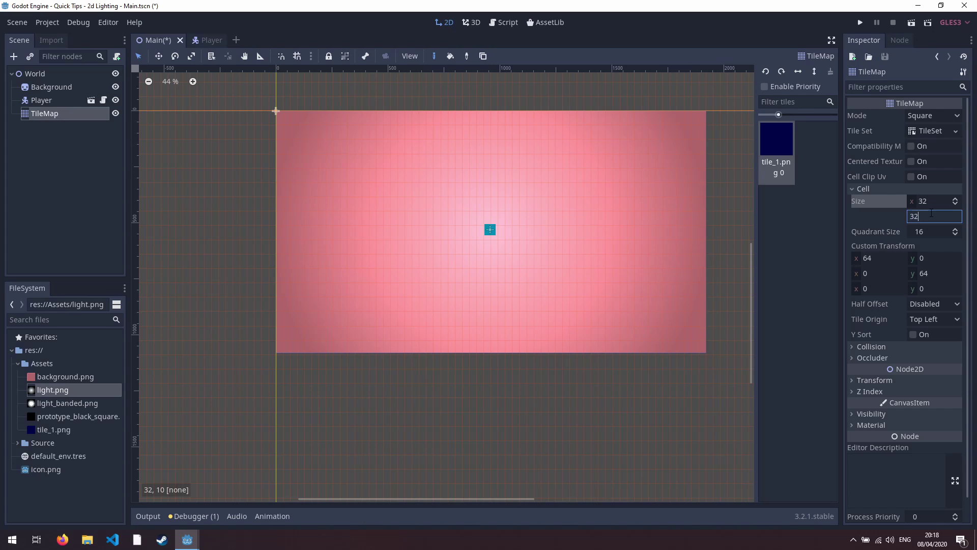
text(32)
key(Return)
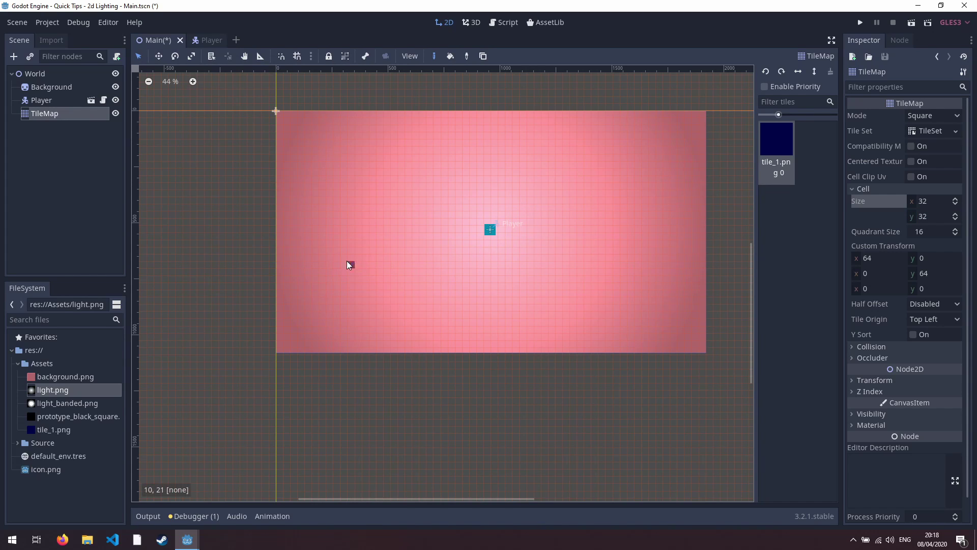
Paint tile_1.png clusters around the Player: a left row, right blocks, two crosses, and a platform below
mouse_move(325, 258)
mouse_down()
mouse_move(423, 260)
mouse_move(327, 262)
mouse_up()
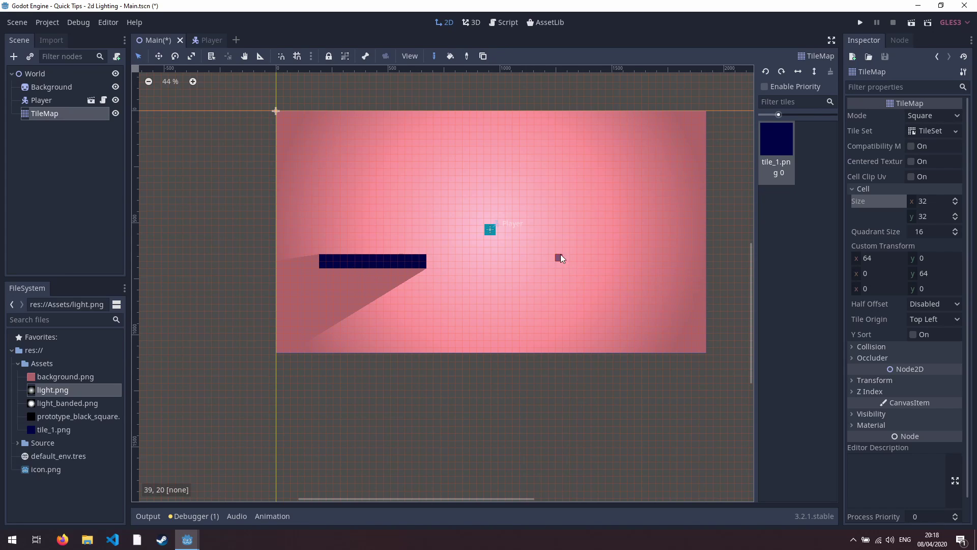
mouse_move(552, 194)
mouse_down()
mouse_move(597, 198)
mouse_move(551, 194)
mouse_move(551, 186)
mouse_up()
mouse_move(579, 294)
mouse_down()
mouse_move(591, 307)
mouse_move(585, 300)
mouse_up()
mouse_move(380, 133)
mouse_down()
mouse_move(381, 158)
mouse_move(375, 148)
mouse_move(386, 147)
mouse_up()
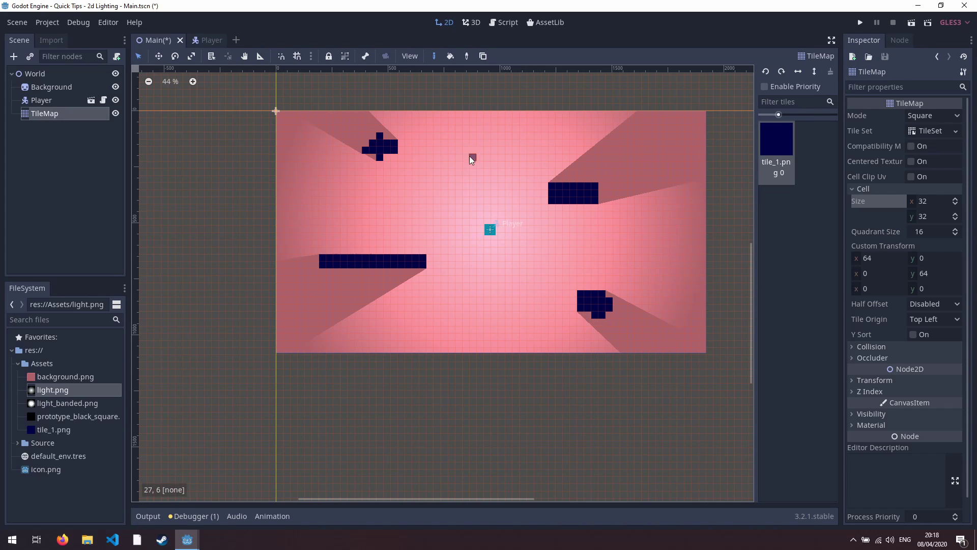
drag(470, 156, 465, 163)
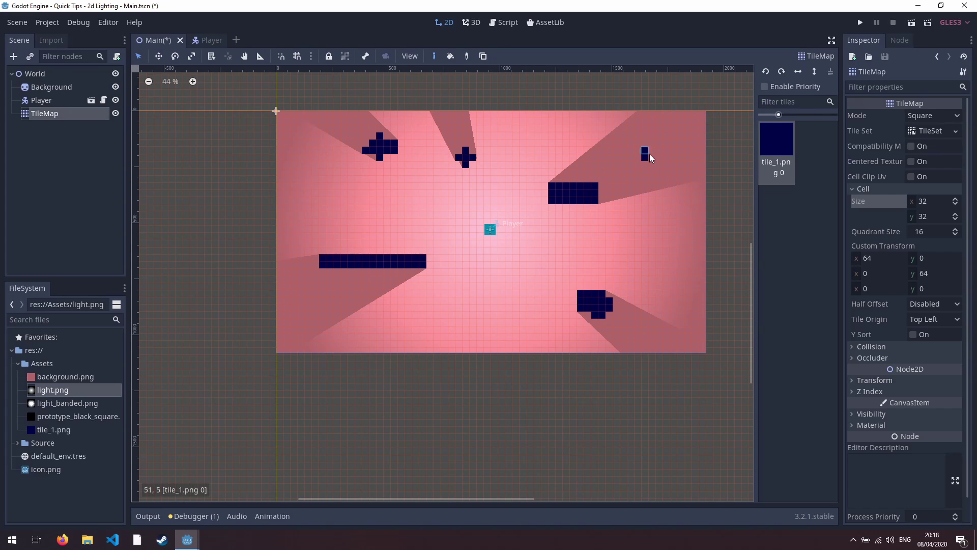
drag(649, 154, 642, 174)
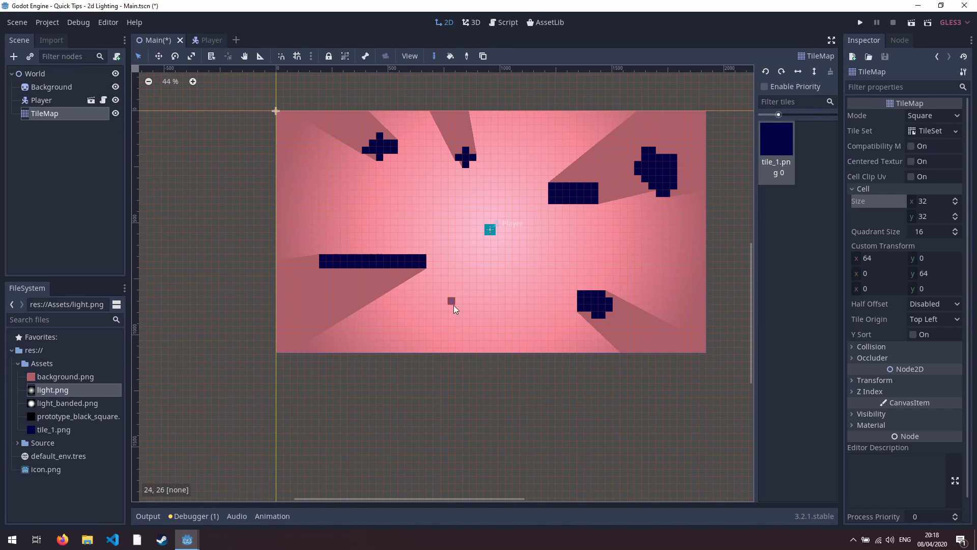
mouse_move(441, 318)
mouse_down()
mouse_move(499, 320)
mouse_move(516, 308)
mouse_move(444, 307)
mouse_up()
Save and run the game to check the tile shadows, close it, and select the Player node
click(860, 23)
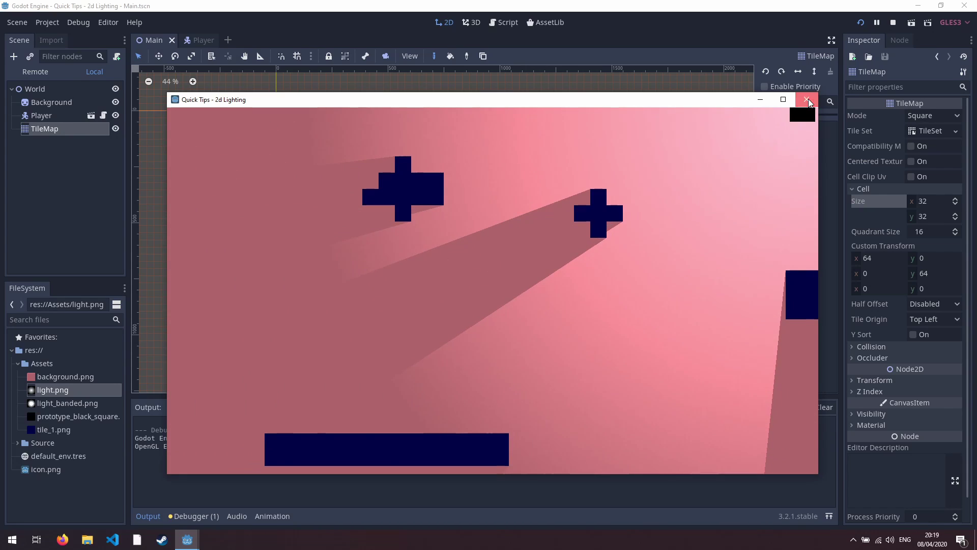
click(807, 99)
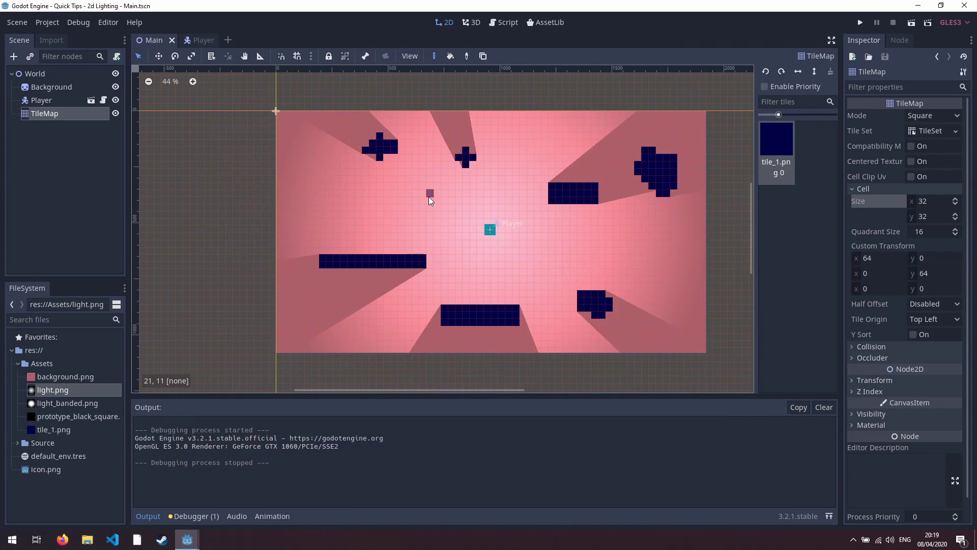
click(60, 99)
Open the Player scene and set the Light2D's texture to light_banded.png from FileSystem
click(90, 99)
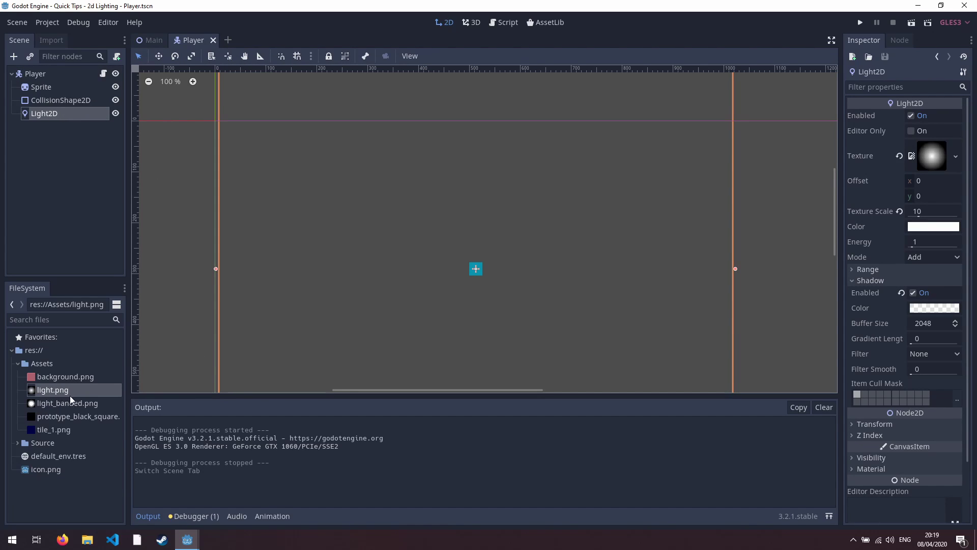
drag(70, 400, 510, 240)
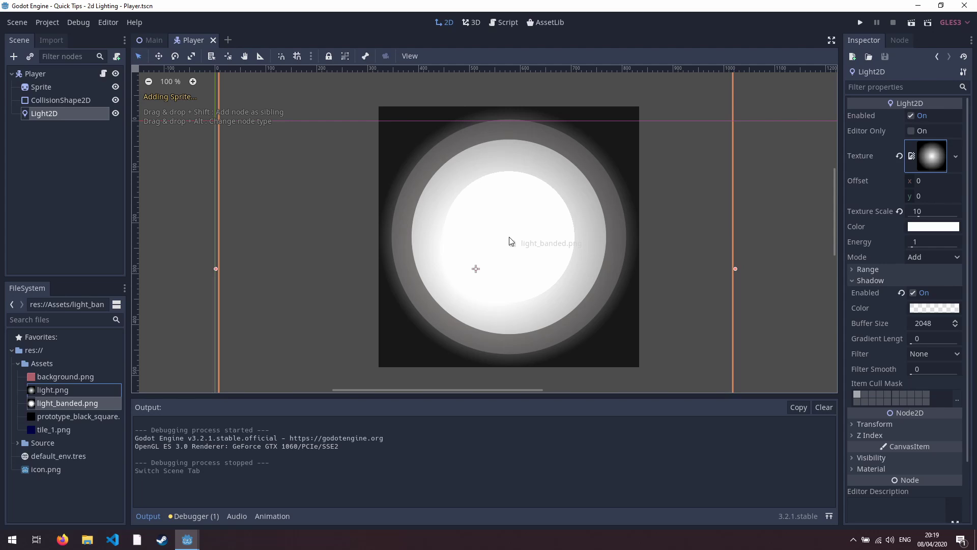
drag(510, 240, 942, 156)
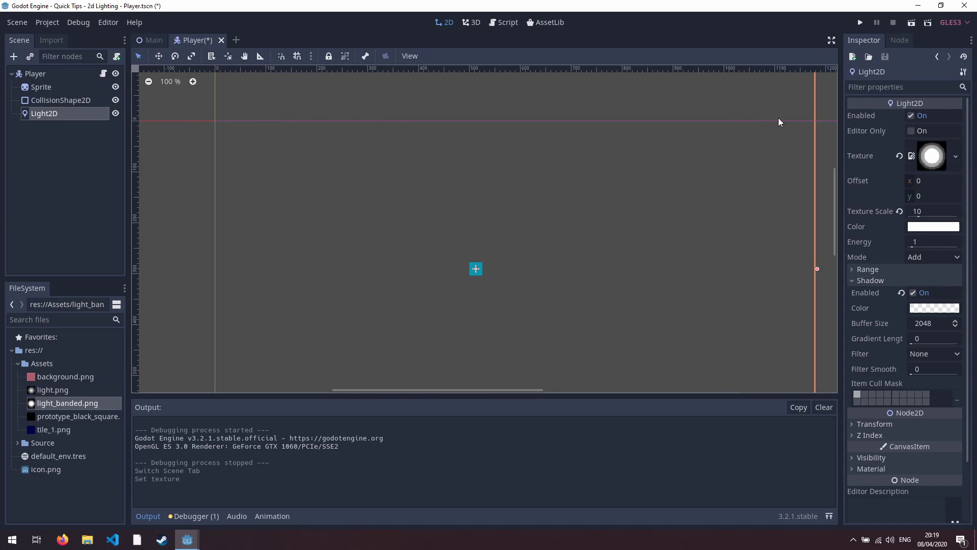
Save and run the game to view the banded light rings, then close the game window
click(860, 23)
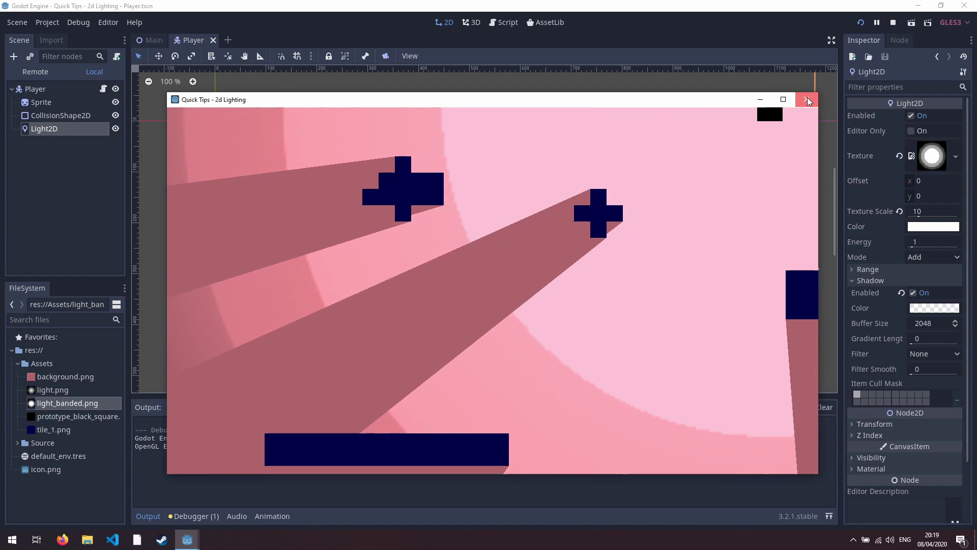
click(807, 99)
click(926, 212)
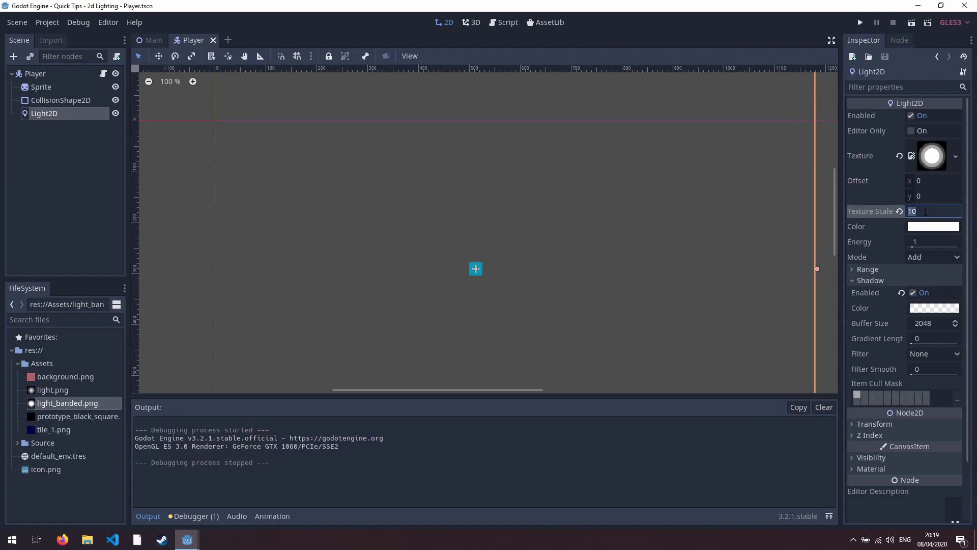
Set the Light2D Texture Scale to 2 and run the game to see the smaller banded light
text(2)
key(Return)
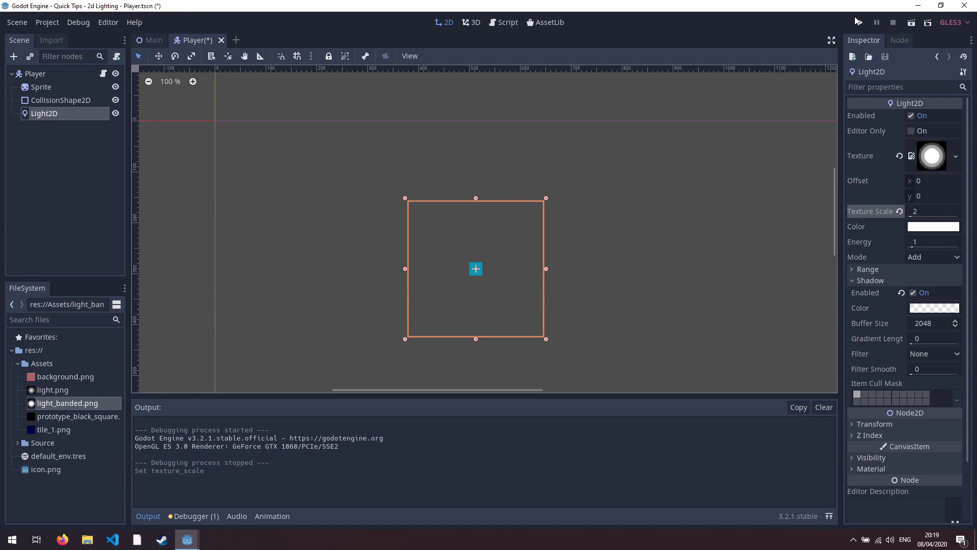
click(857, 22)
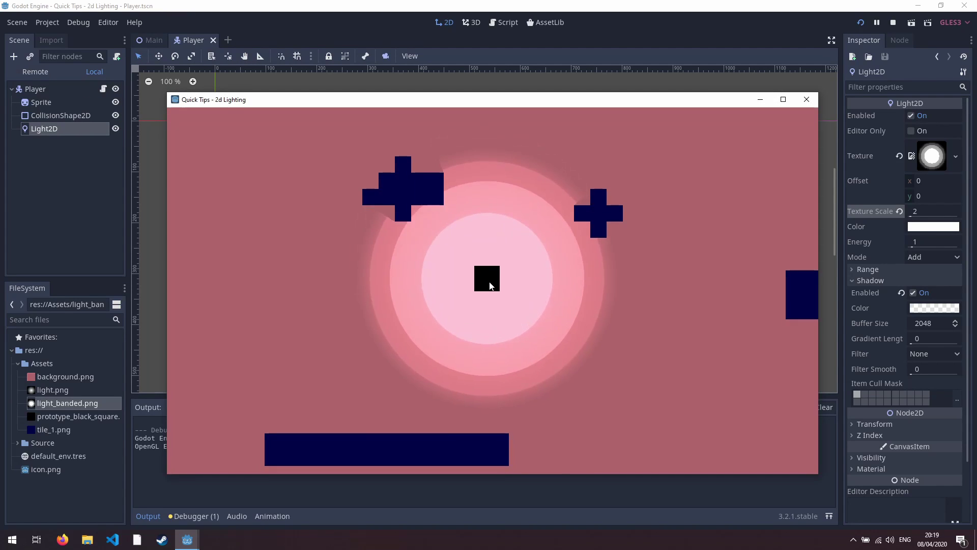